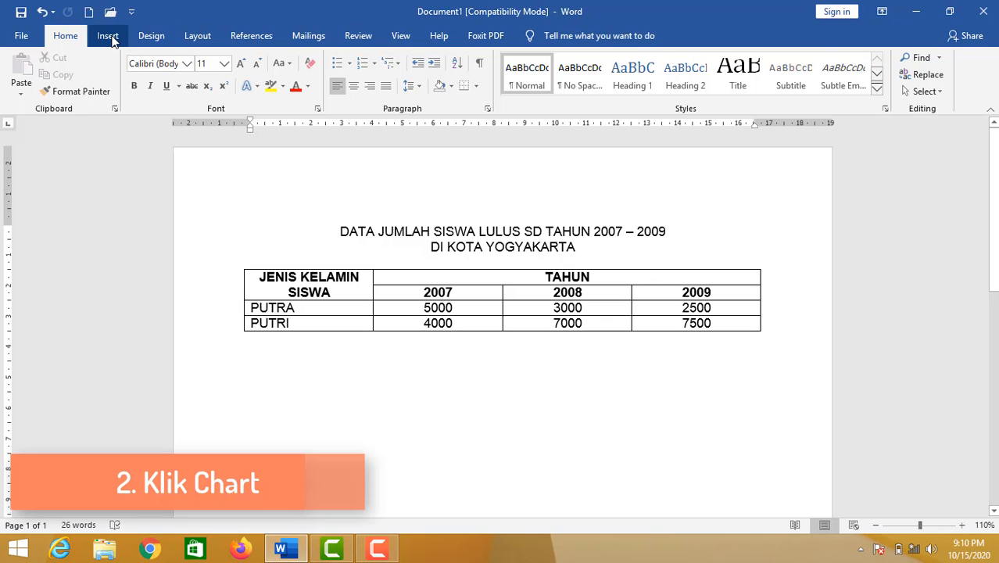
Look through the available chart types and insert a Clustered Column chart below the student table
{"action": "left_click", "coordinate": [117, 38]}
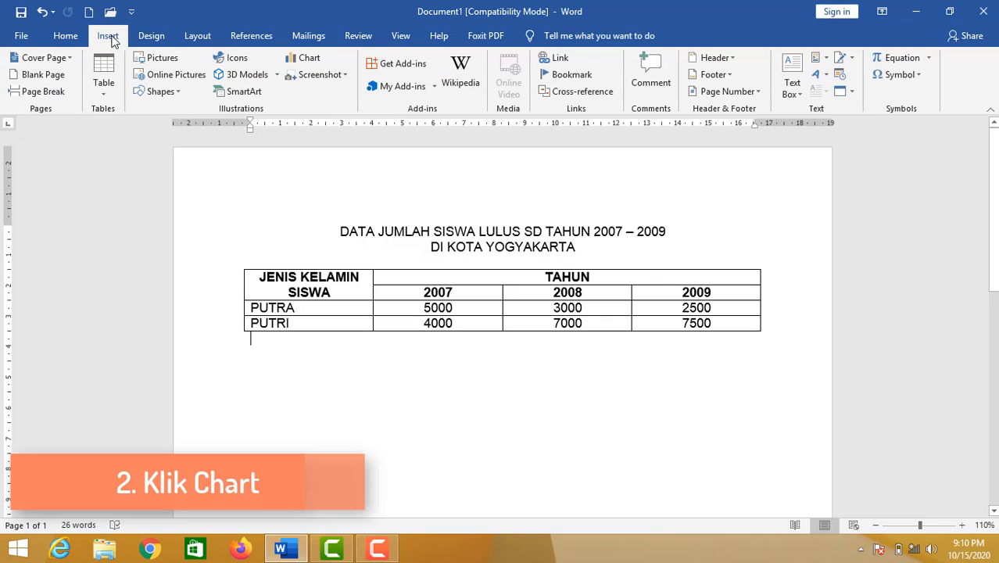
{"action": "left_click", "coordinate": [317, 61]}
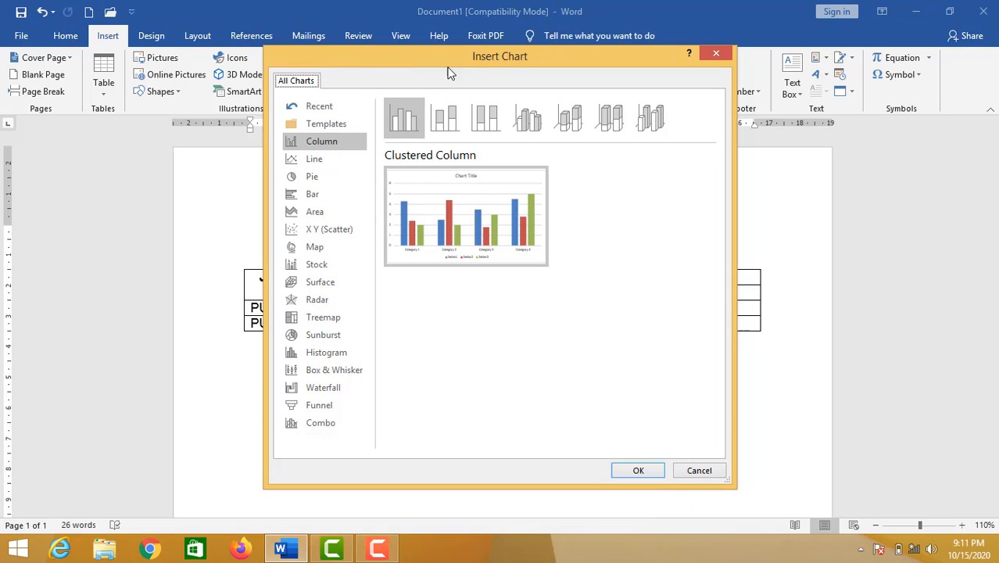
{"action": "left_click", "coordinate": [341, 165]}
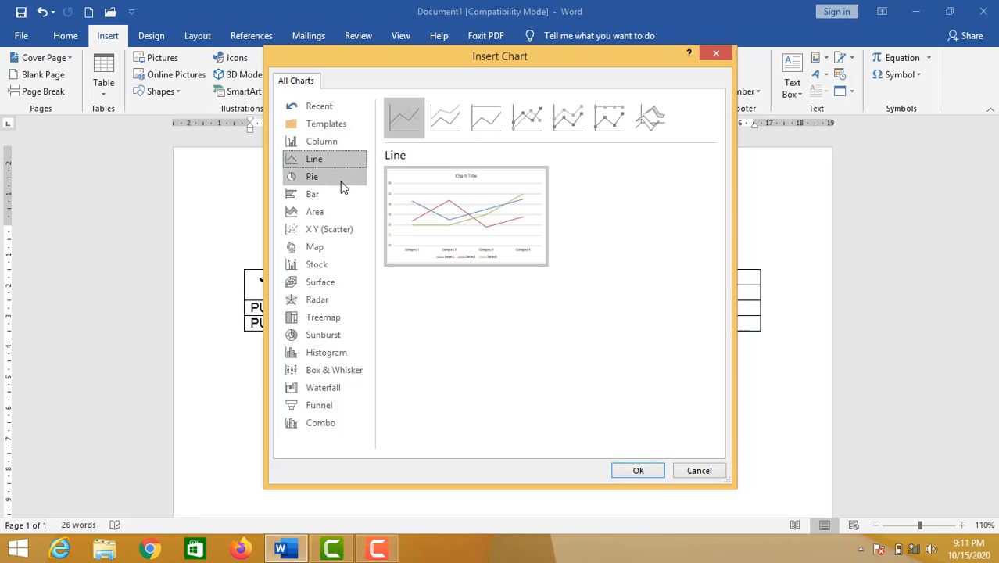
{"action": "left_click", "coordinate": [342, 185]}
{"action": "left_click", "coordinate": [340, 193]}
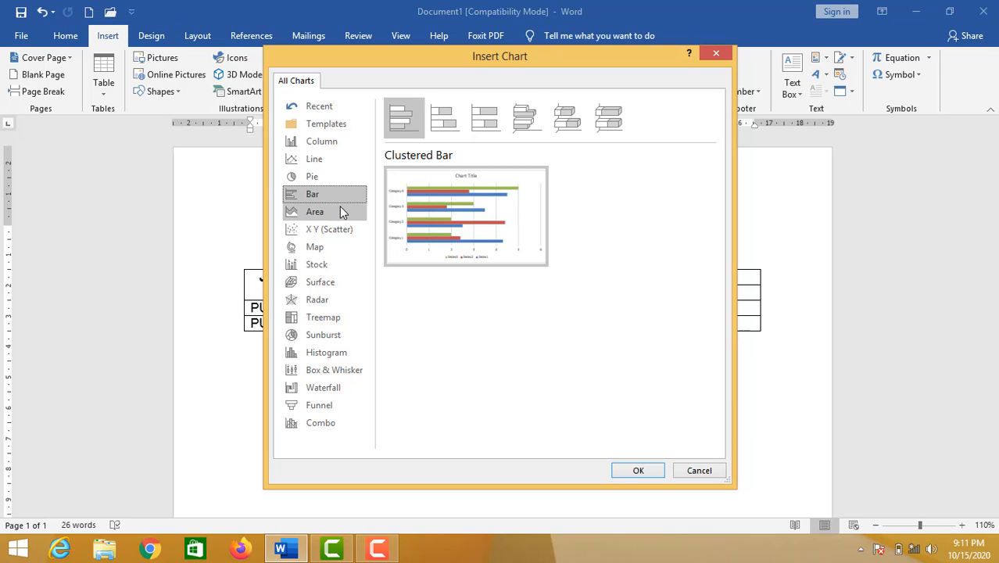
{"action": "left_click", "coordinate": [341, 212]}
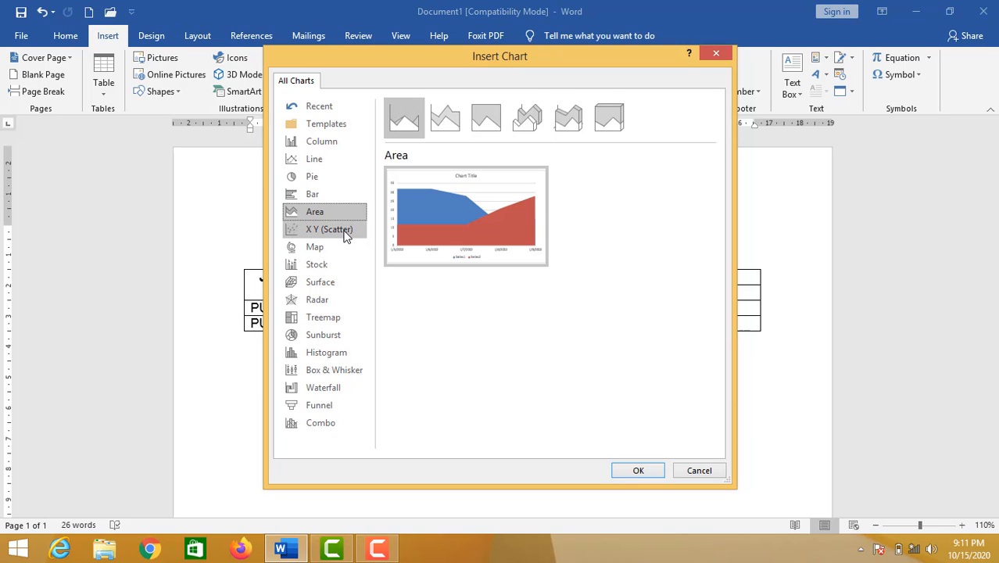
{"action": "left_click", "coordinate": [346, 232]}
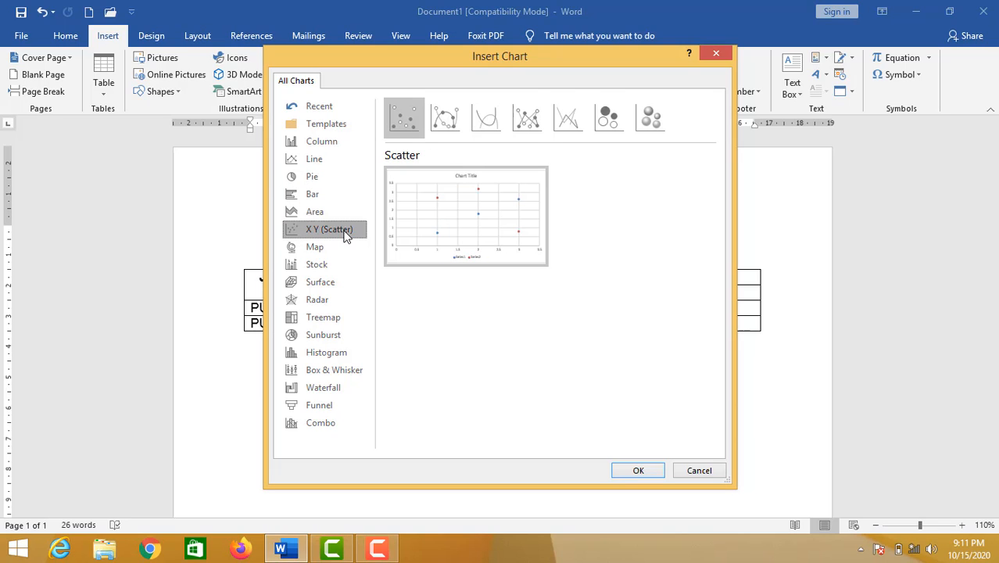
{"action": "left_click", "coordinate": [337, 144]}
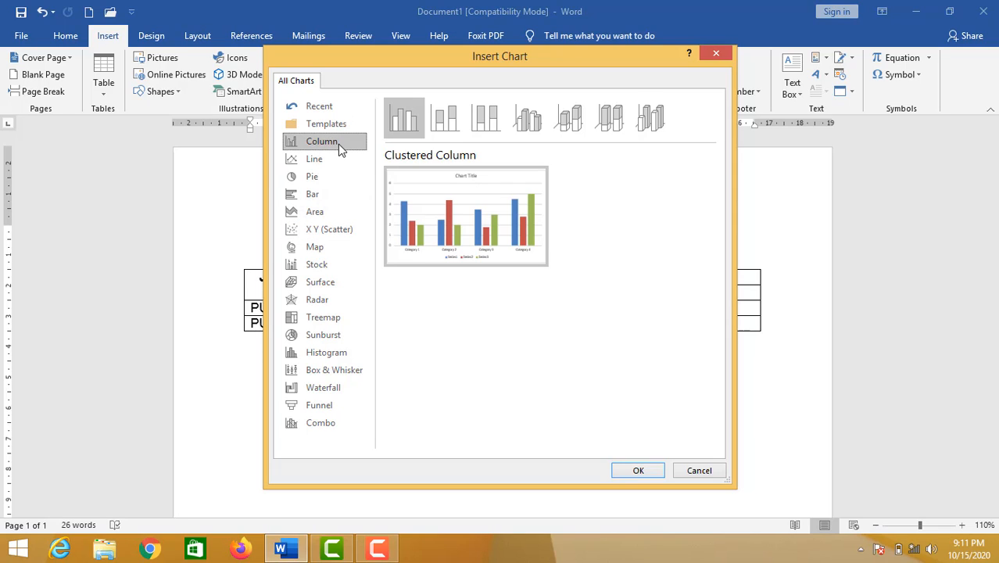
{"action": "left_click", "coordinate": [638, 470]}
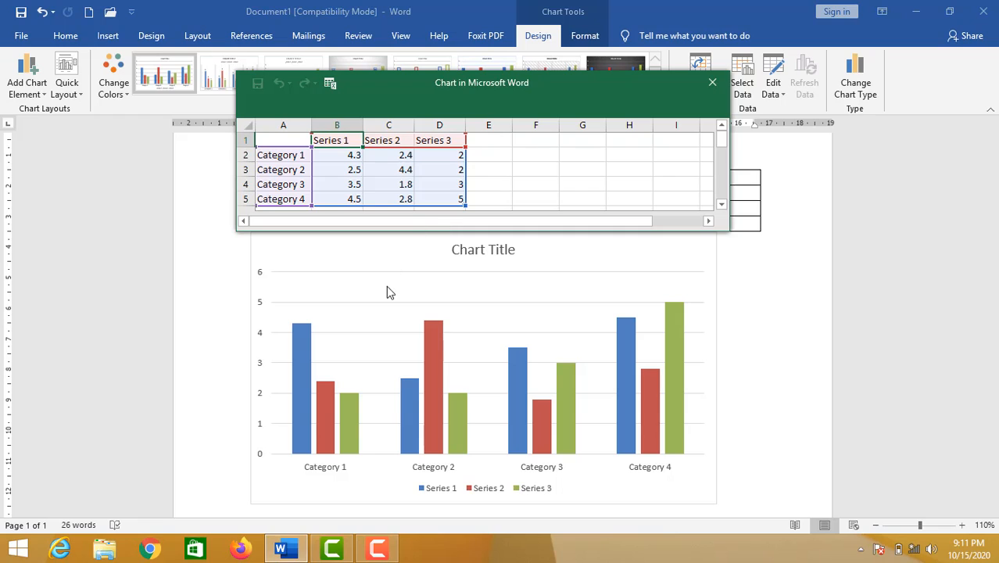
Rename the three series headers in the chart's data sheet to 2007, 2008 and 2009
{"action": "left_click", "coordinate": [350, 140]}
{"action": "type", "text": "2007"}
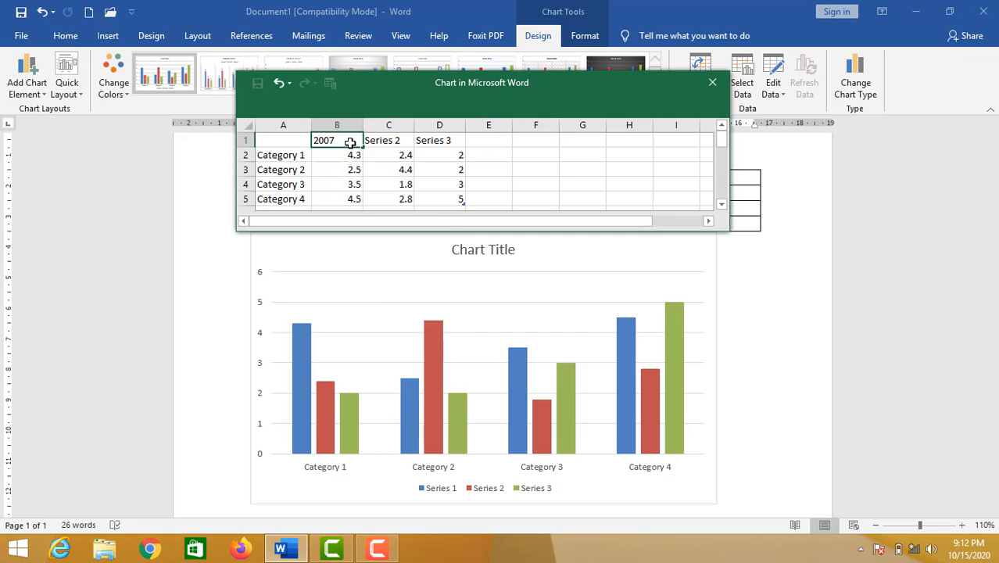
{"action": "left_click", "coordinate": [384, 140]}
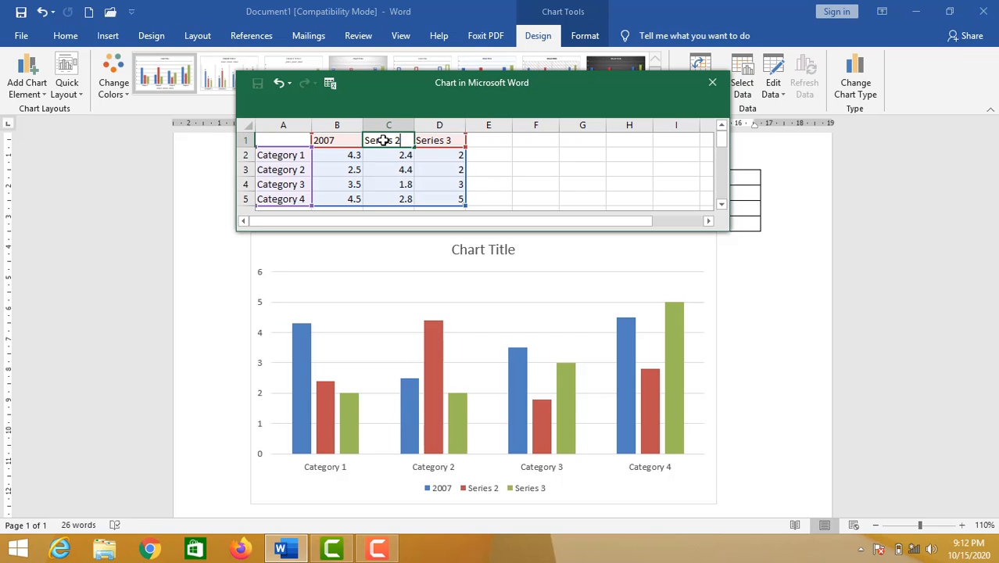
{"action": "type", "text": "2008"}
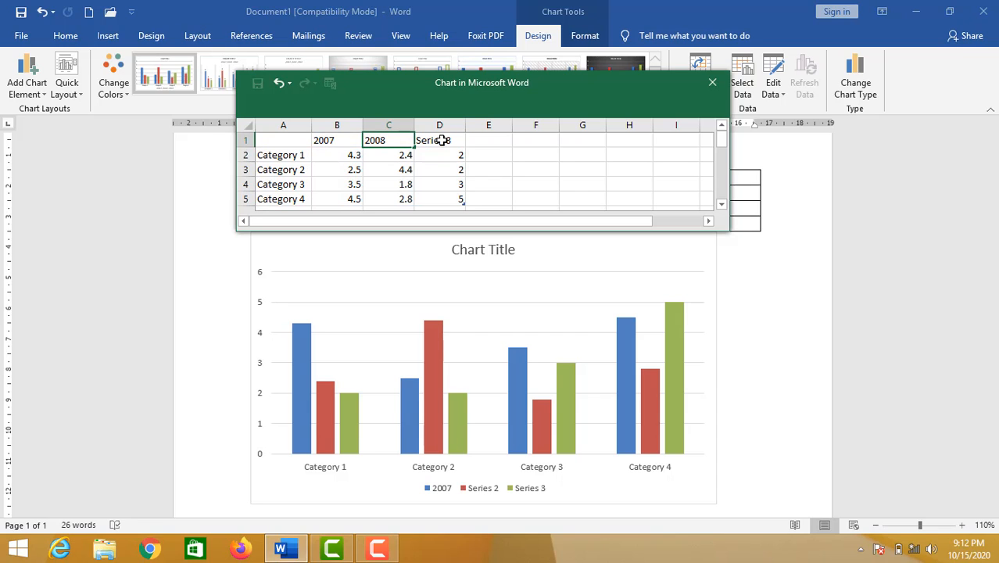
{"action": "left_click", "coordinate": [441, 140]}
{"action": "type", "text": "2"}
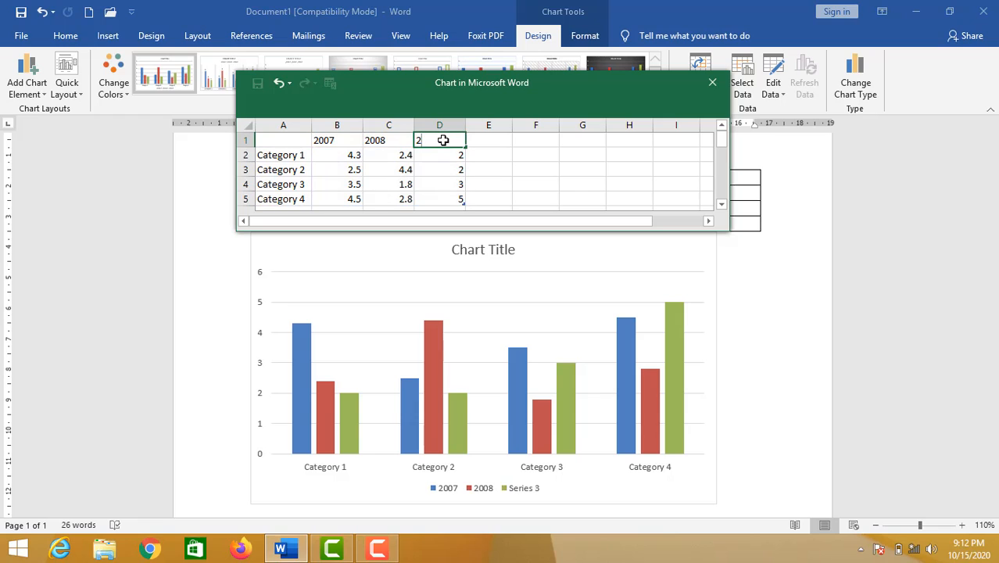
{"action": "type", "text": "009"}
Rename the first two categories in the chart data to PUTRA and PUTRI
{"action": "left_click", "coordinate": [280, 158]}
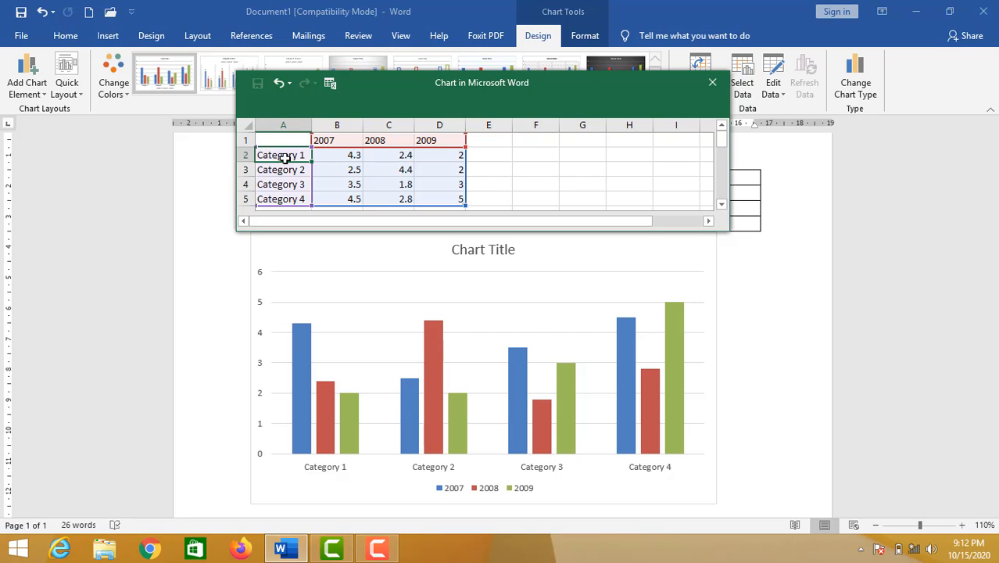
{"action": "type", "text": "P"}
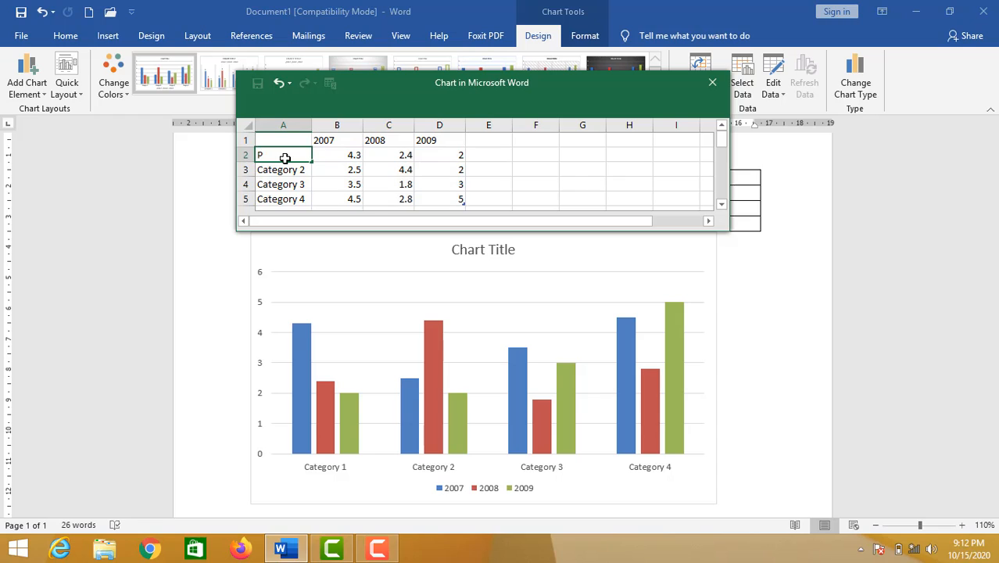
{"action": "type", "text": "UTRA"}
{"action": "left_click", "coordinate": [288, 172]}
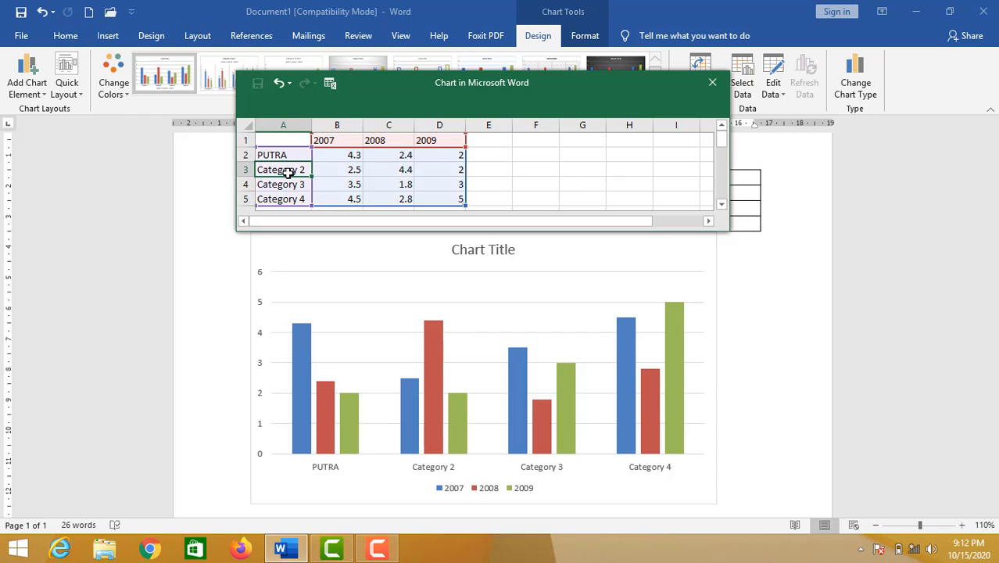
{"action": "type", "text": "PUTRA"}
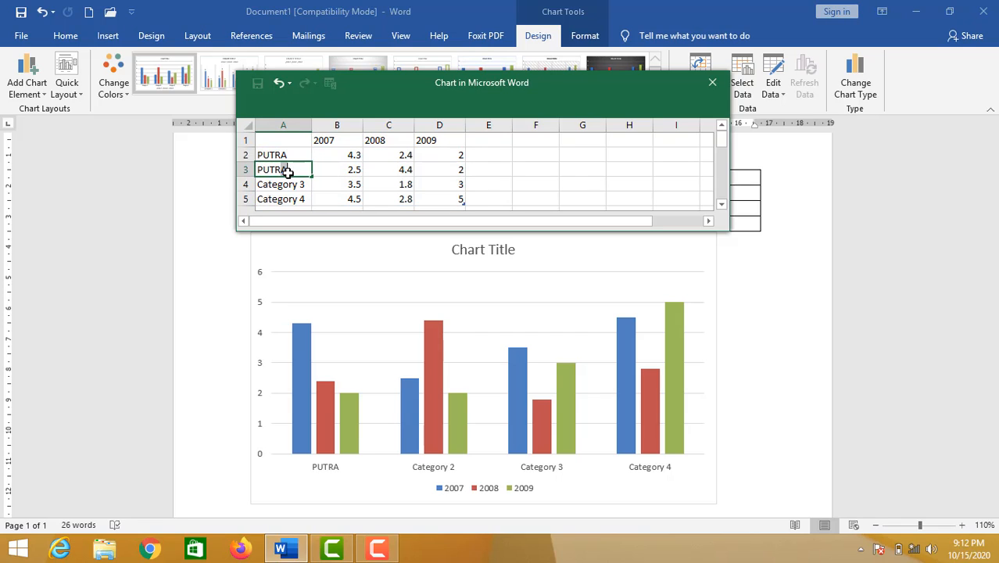
{"action": "key", "text": "BackSpace"}
{"action": "type", "text": "I"}
Enter the 2007 values in the chart data: 5000 for PUTRA and 4000 for PUTRI
{"action": "left_click", "coordinate": [345, 158]}
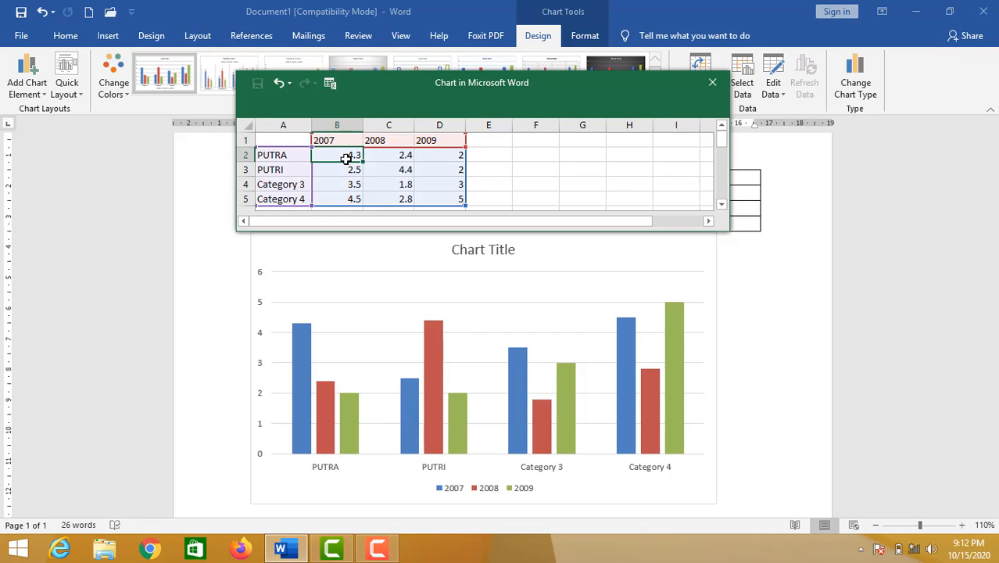
{"action": "type", "text": "5000"}
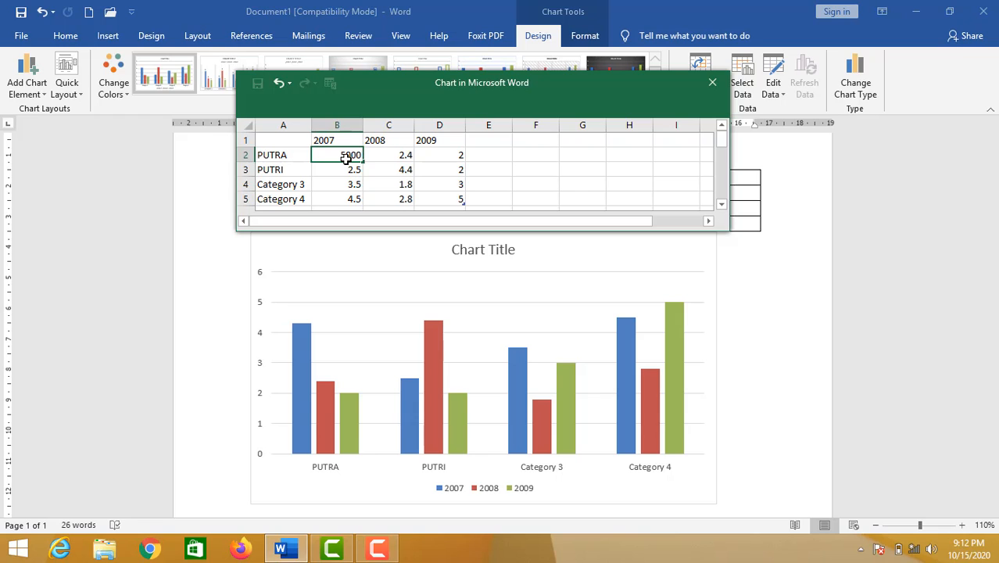
{"action": "key", "text": "Return"}
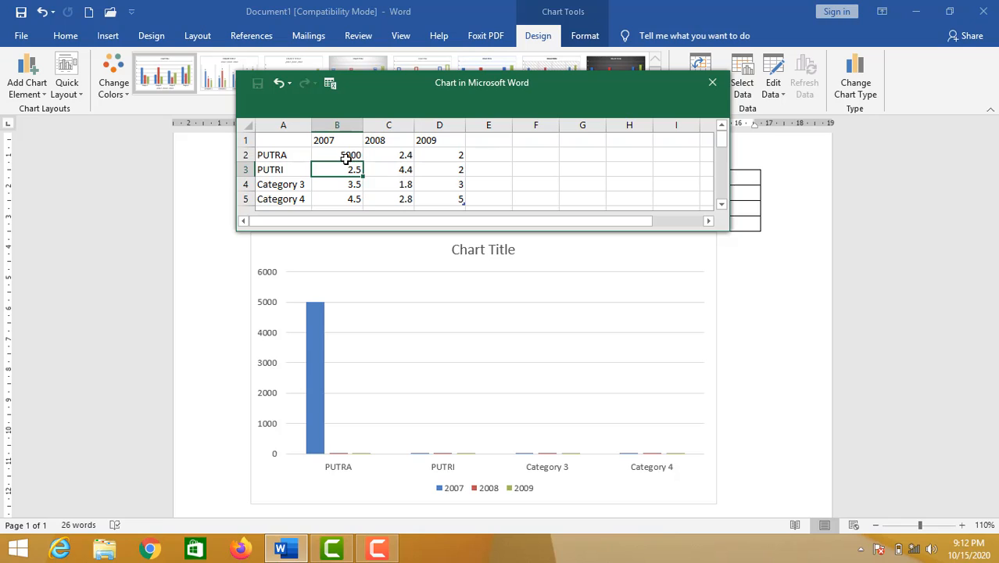
{"action": "type", "text": "4000"}
{"action": "key", "text": "Tab"}
Enter the 2008 values in the chart data: 3000 for PUTRA and 7000 for PUTRI
{"action": "key", "text": "Up"}
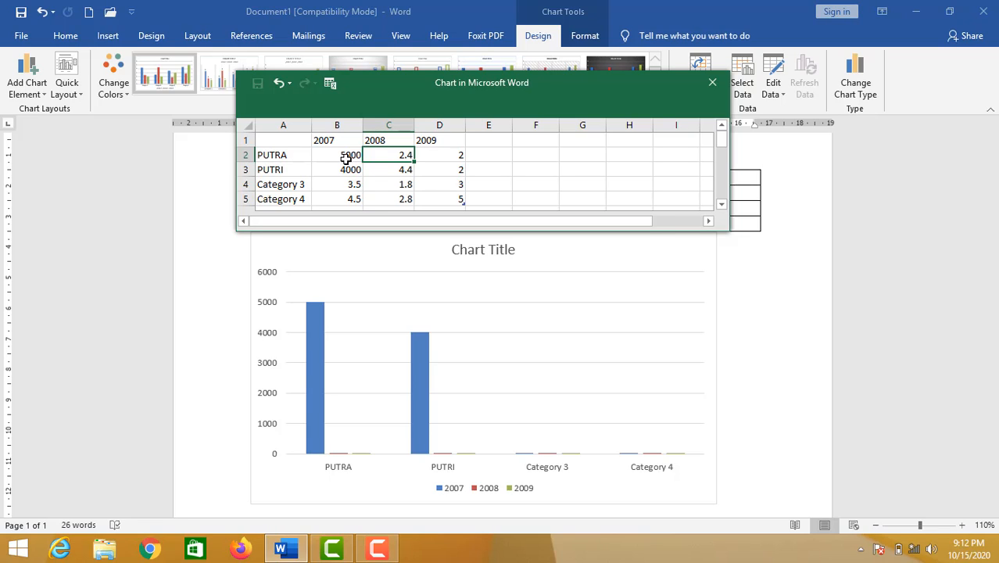
{"action": "type", "text": "3000"}
{"action": "key", "text": "Return"}
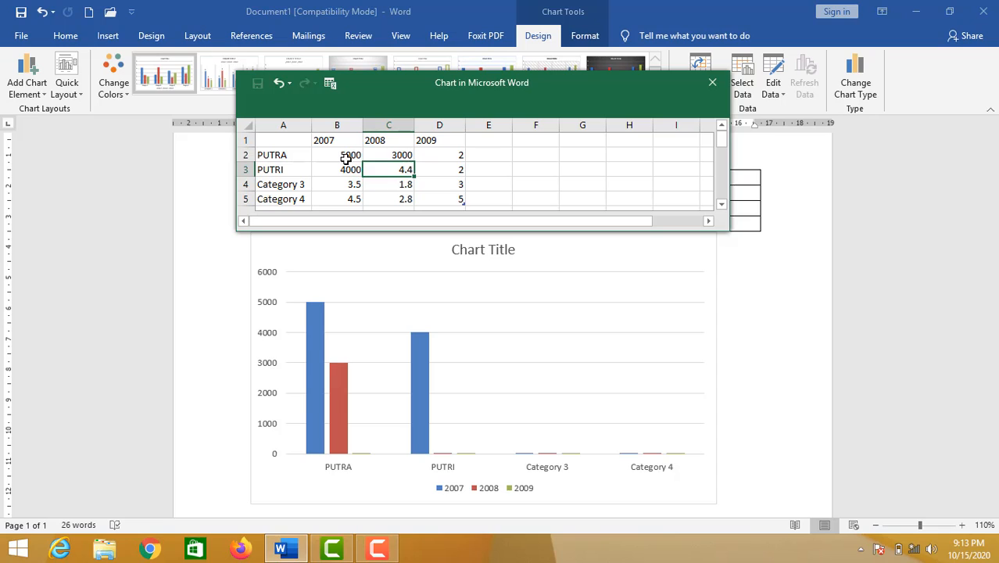
{"action": "type", "text": "7000"}
{"action": "key", "text": "Tab"}
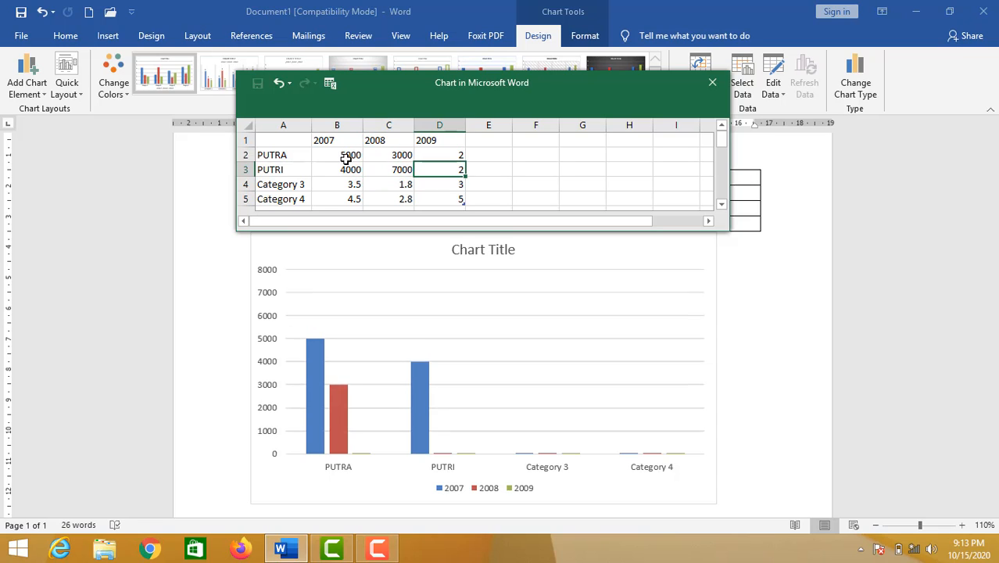
Enter the 2009 values in the chart data: 2500 for PUTRA and 7500 for PUTRI
{"action": "key", "text": "Up"}
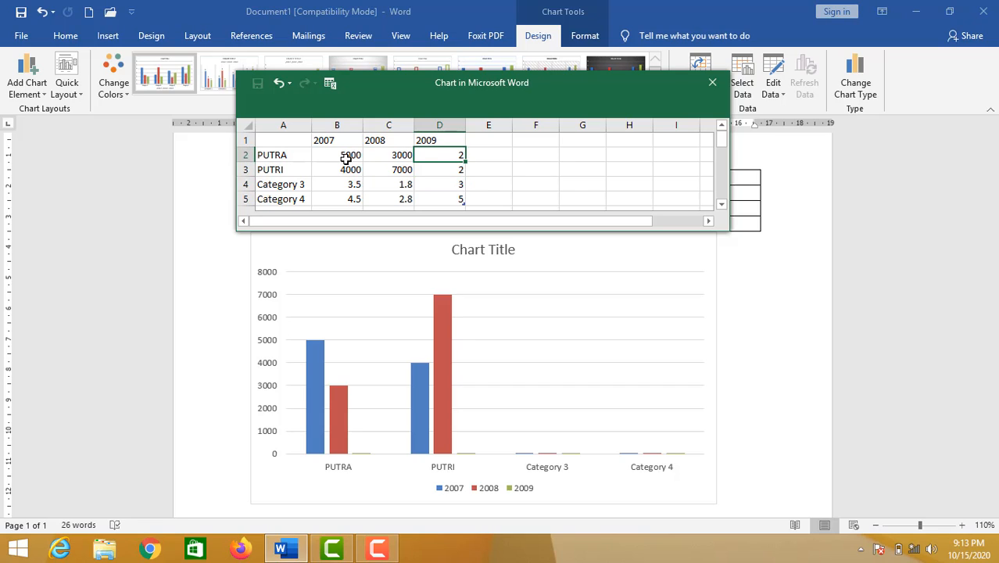
{"action": "type", "text": "2500"}
{"action": "key", "text": "Return"}
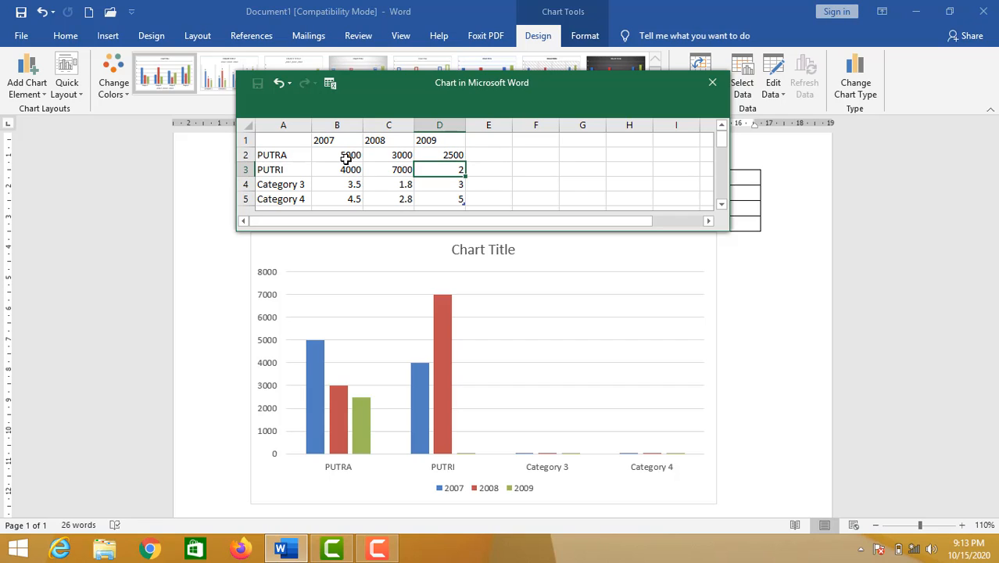
{"action": "type", "text": "7500"}
Clear the unused Category 3 and Category 4 rows, A4:D5, from the chart data
{"action": "left_click", "coordinate": [283, 185]}
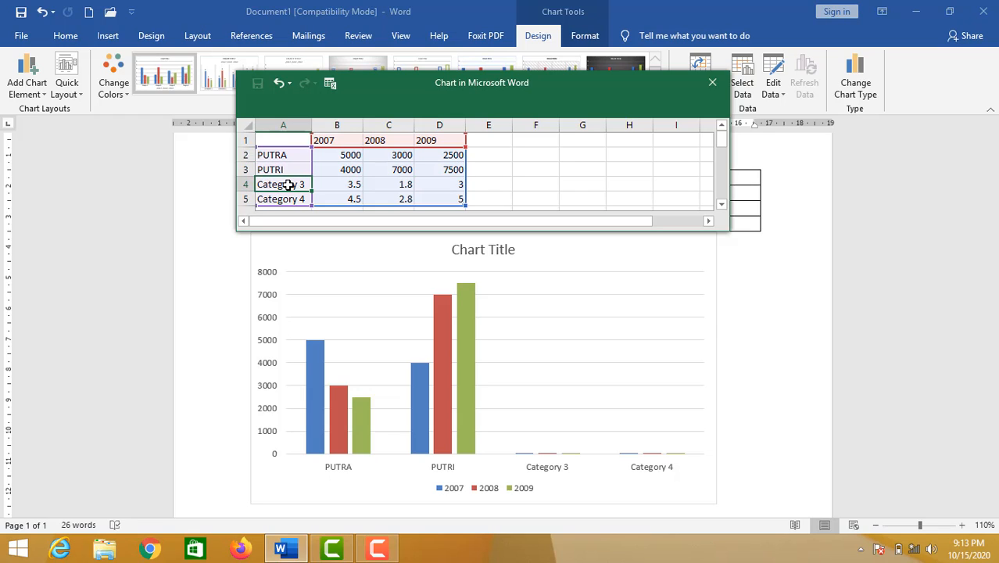
{"action": "left_click_drag", "start_coordinate": [283, 186], "coordinate": [457, 196]}
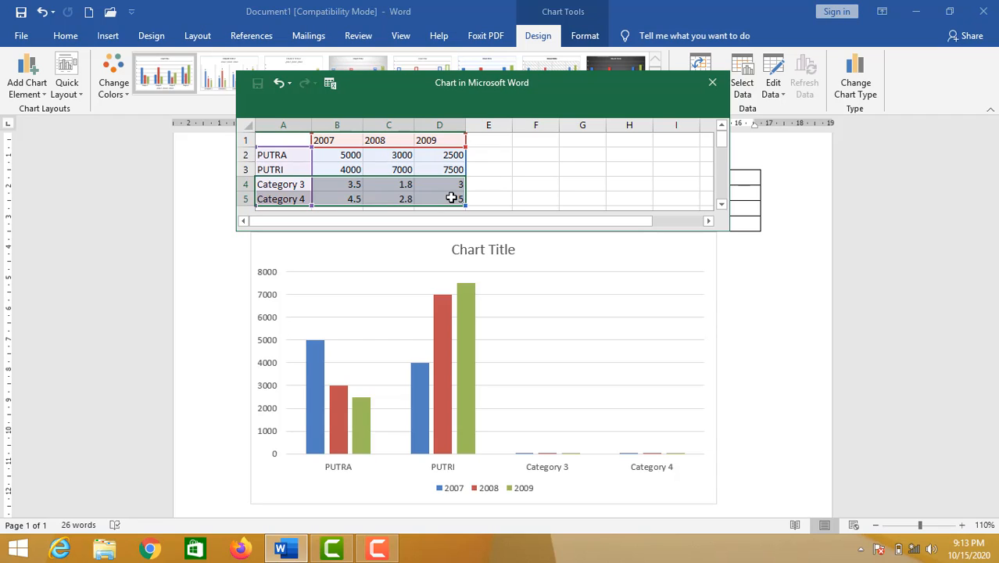
{"action": "key", "text": "BackSpace"}
{"action": "key", "text": "Left"}
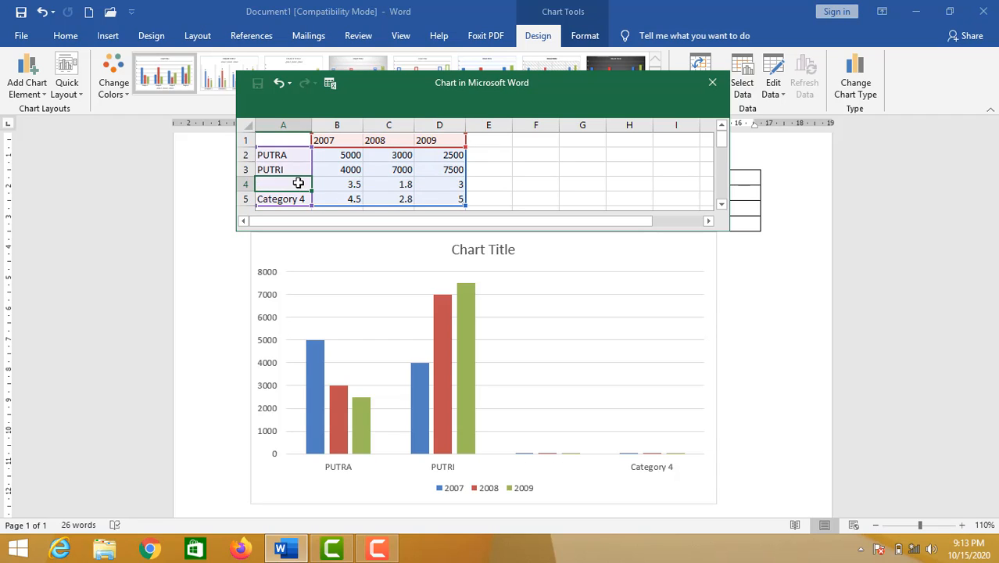
{"action": "left_click_drag", "start_coordinate": [298, 183], "coordinate": [462, 194]}
{"action": "key", "text": "Delete"}
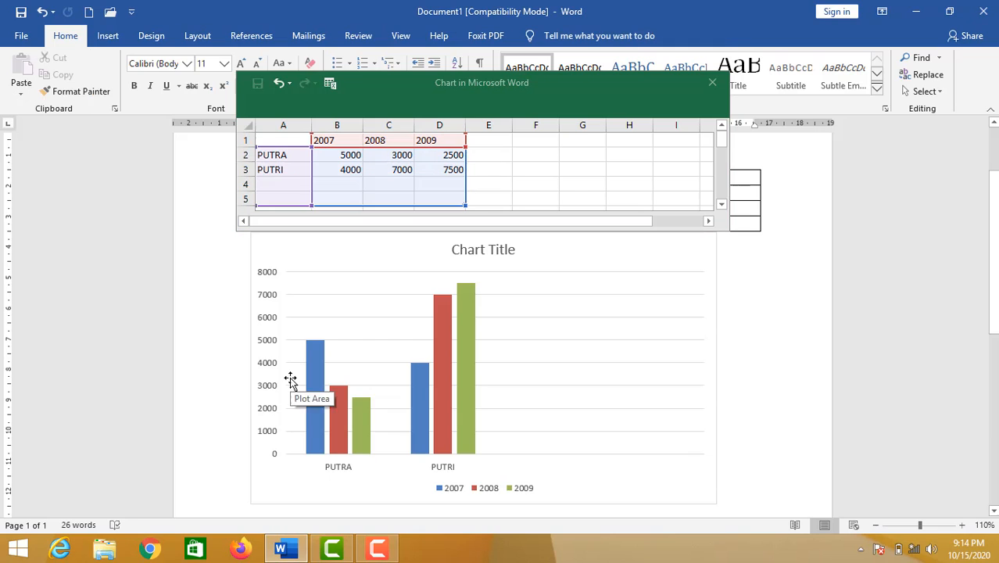